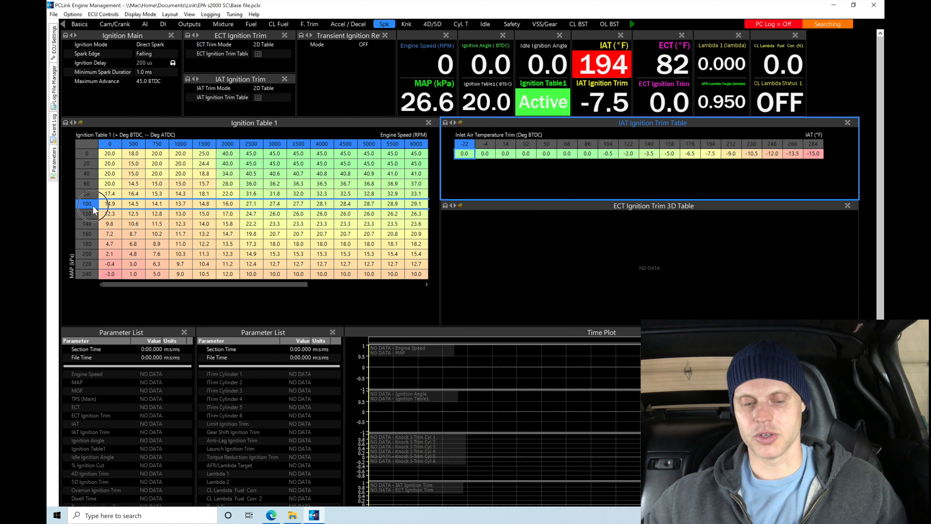
pyautogui.moveTo(112, 155); pyautogui.dragTo(114, 208)
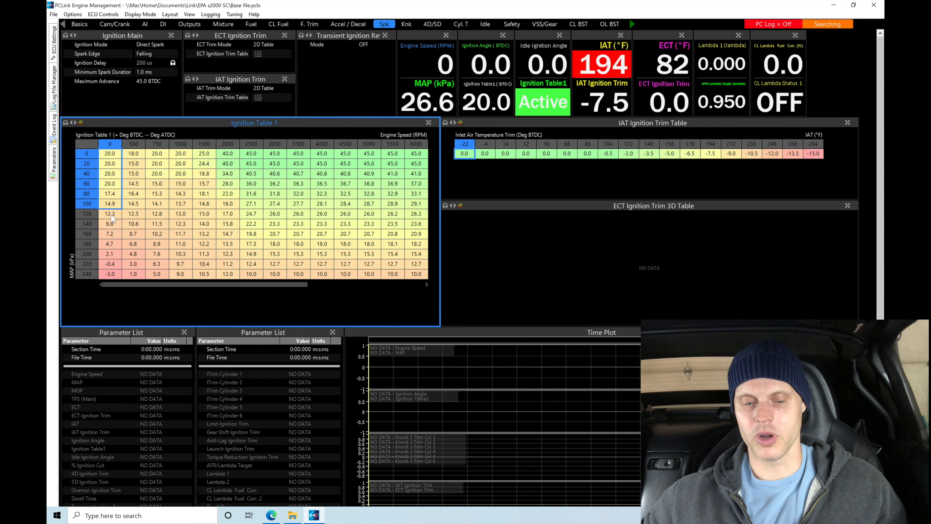
pyautogui.moveTo(112, 214); pyautogui.dragTo(111, 279)
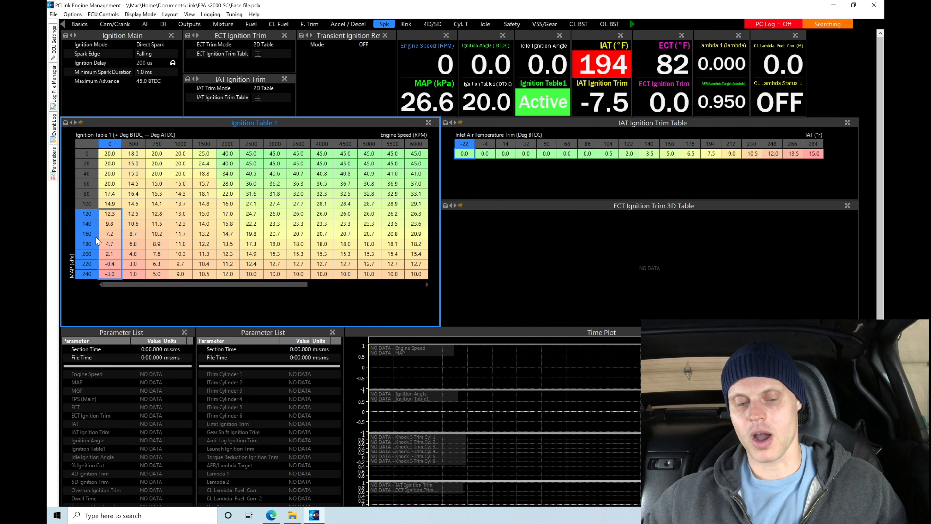
pyautogui.moveTo(106, 236); pyautogui.dragTo(110, 245)
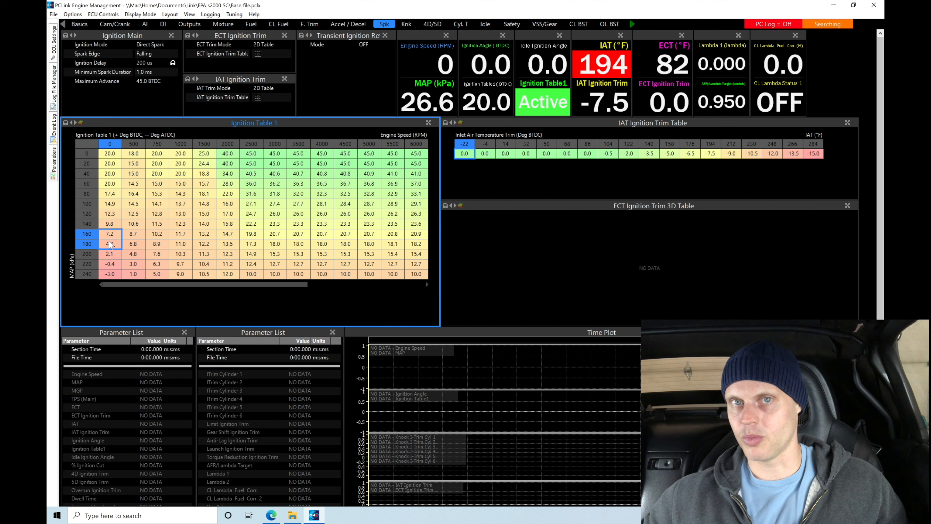
# Open the axis setup of Ignition Table 1 and delete the 240, 220 and 200 kPa breakpoints from the MAP axis.
pyautogui.click(87, 144)
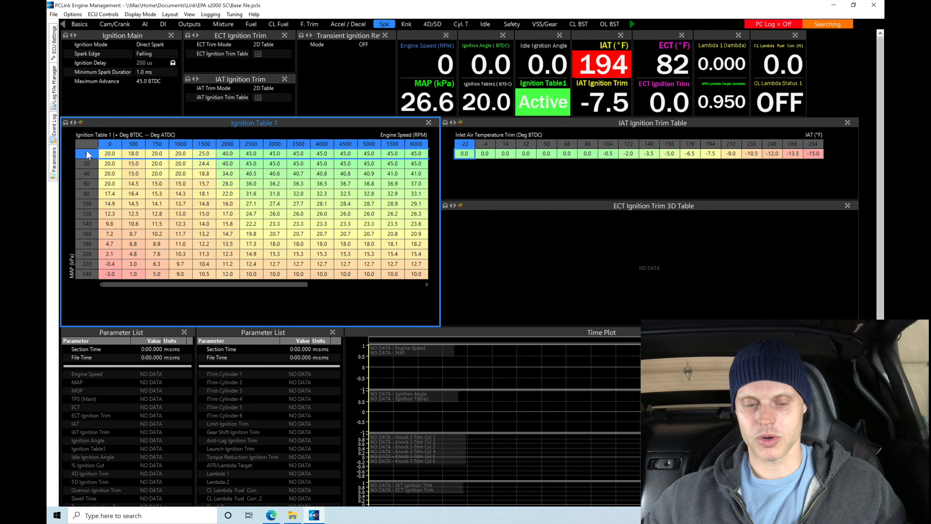
pyautogui.doubleClick(87, 144)
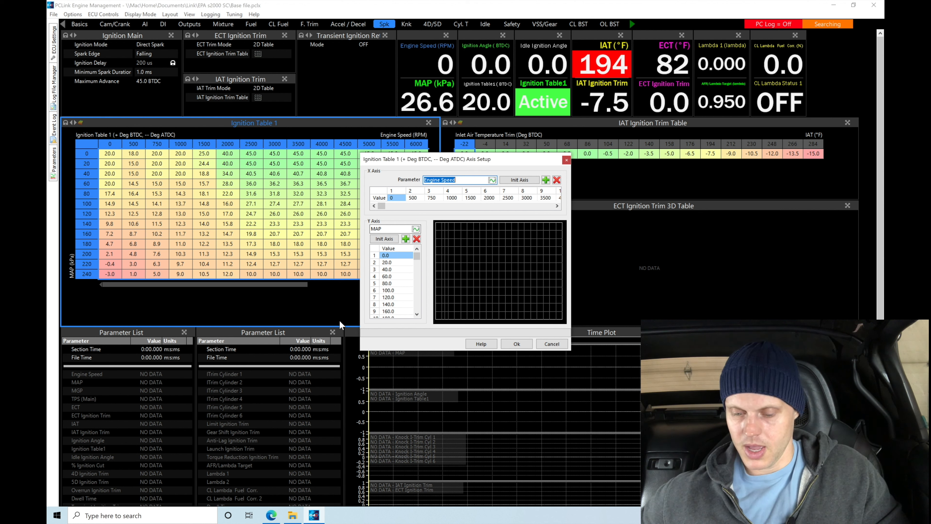
pyautogui.click(417, 314)
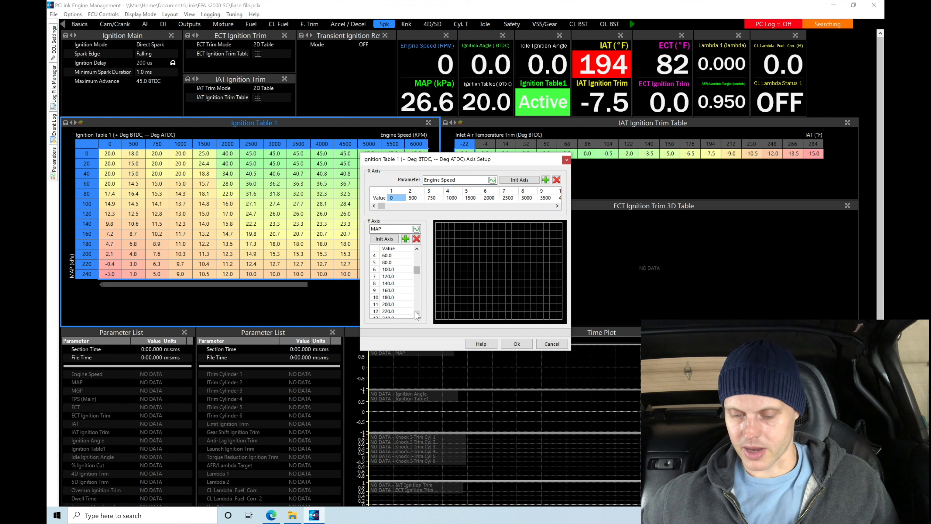
pyautogui.click(417, 314)
pyautogui.click(417, 314)
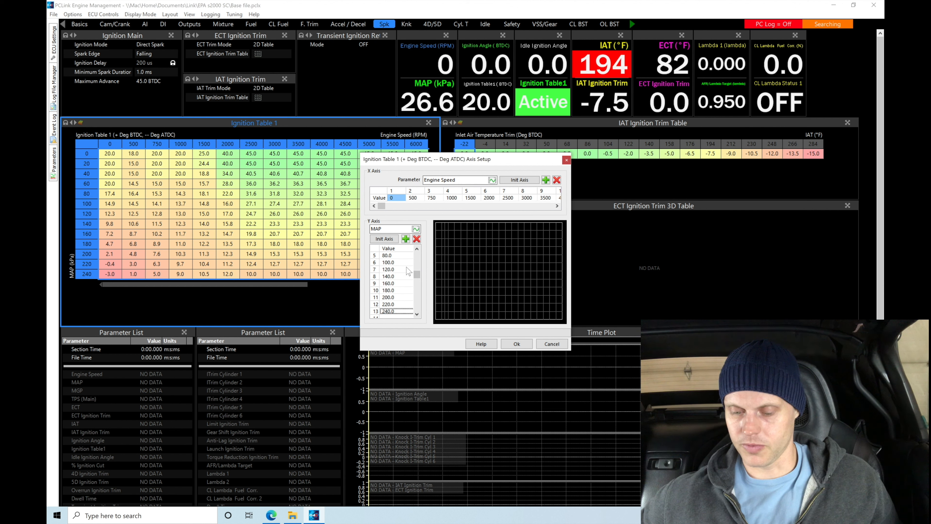
pyautogui.click(416, 239)
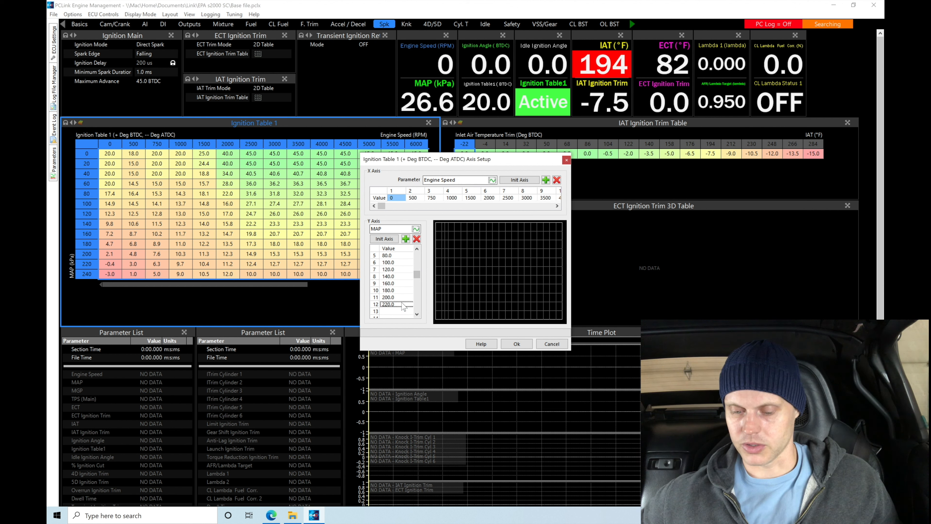
pyautogui.click(419, 237)
pyautogui.click(403, 297)
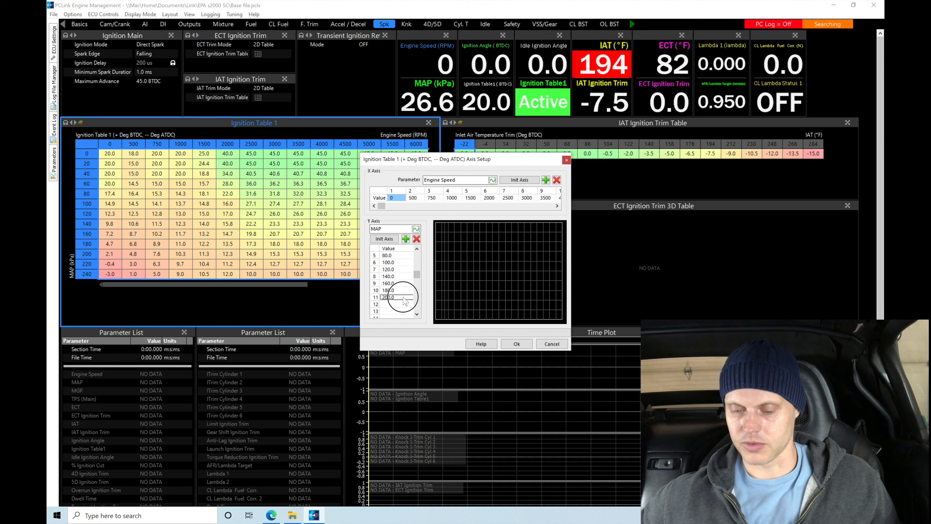
pyautogui.click(417, 238)
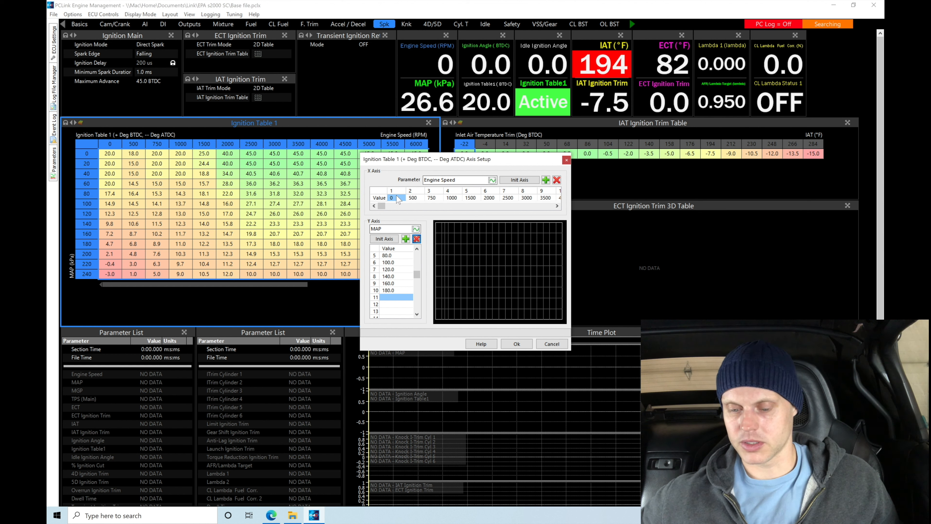
# Delete the 750, 10000, 9500 and 9000 RPM breakpoints from the Engine Speed axis and apply the axis changes.
pyautogui.click(432, 197)
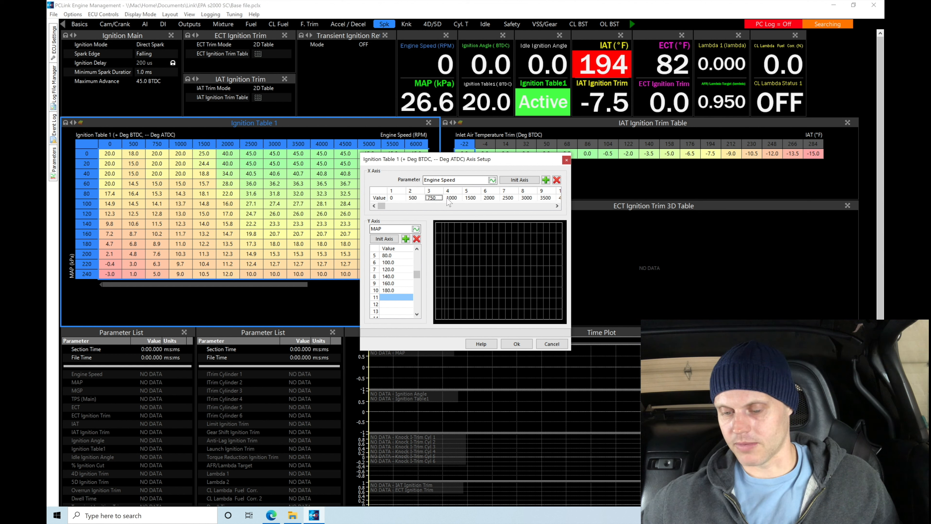
pyautogui.click(557, 180)
pyautogui.click(557, 206)
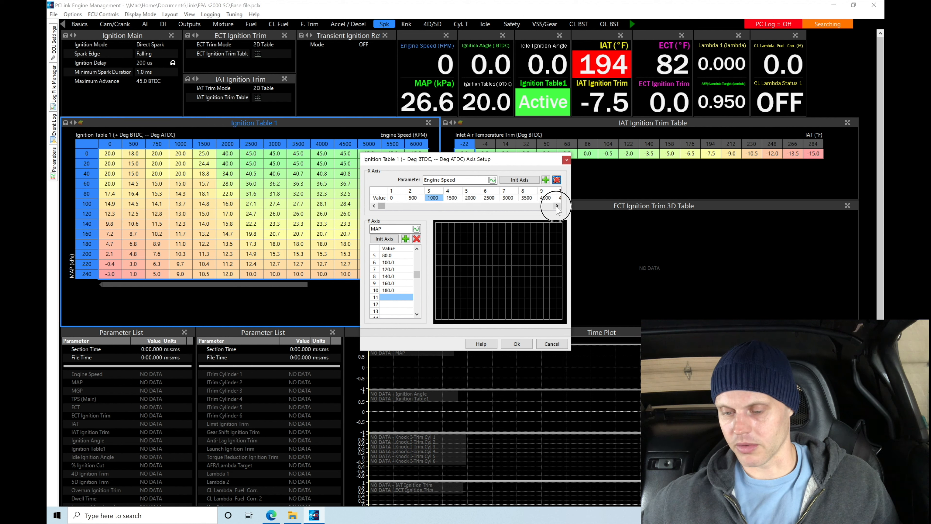
pyautogui.click(557, 205)
pyautogui.click(556, 206)
pyautogui.click(557, 206)
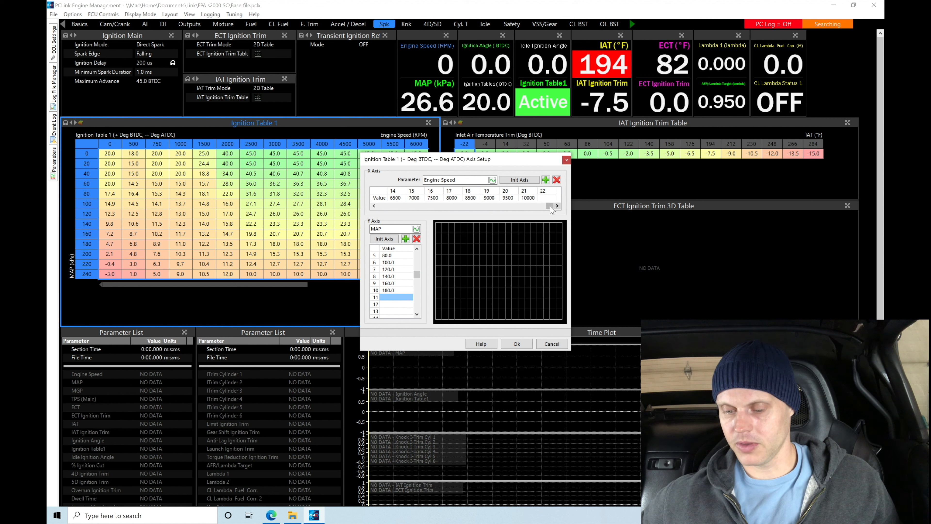
pyautogui.click(528, 197)
pyautogui.click(557, 180)
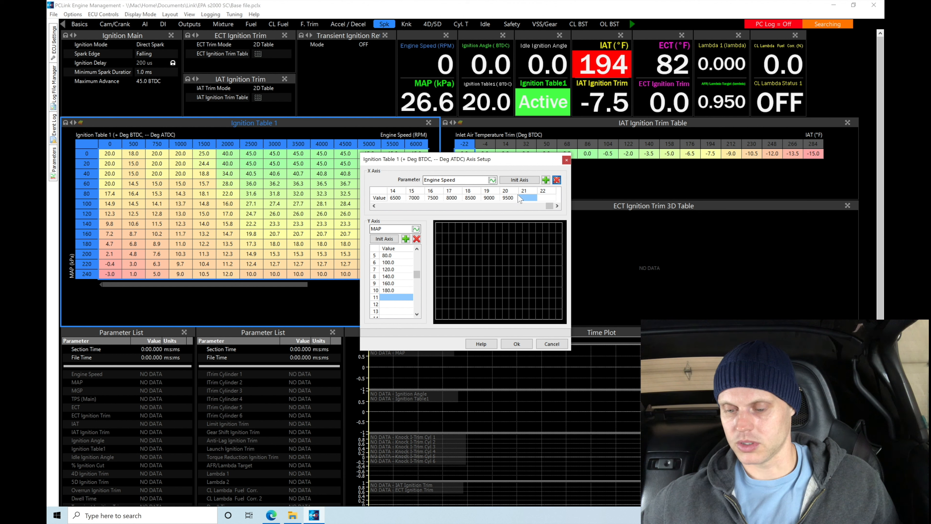
pyautogui.click(556, 180)
pyautogui.click(556, 180)
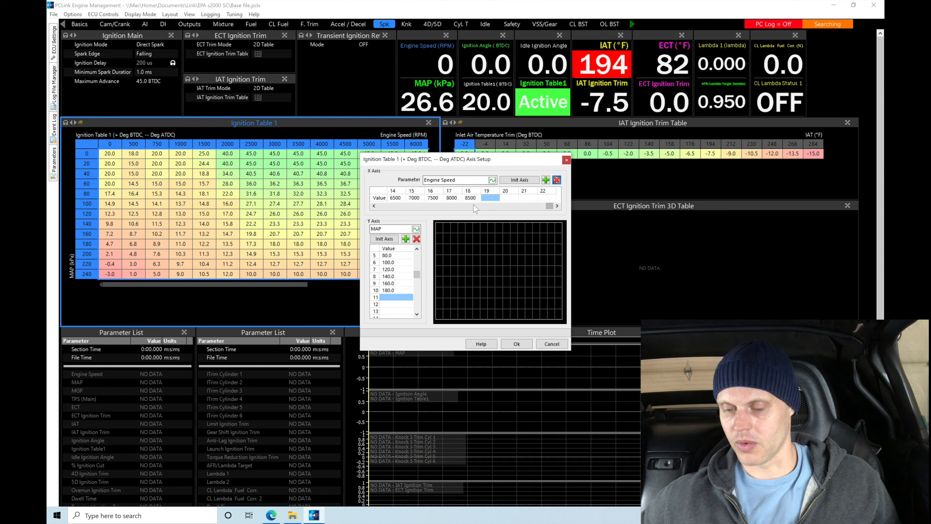
pyautogui.click(515, 343)
pyautogui.click(450, 274)
# Set the Ignition Table 1 cells from 0 to 1500 RPM and 0 to 60 kPa to 15 degrees.
pyautogui.moveTo(275, 254)
pyautogui.mouseDown()
pyautogui.moveTo(316, 253)
pyautogui.moveTo(259, 249)
pyautogui.mouseUp()
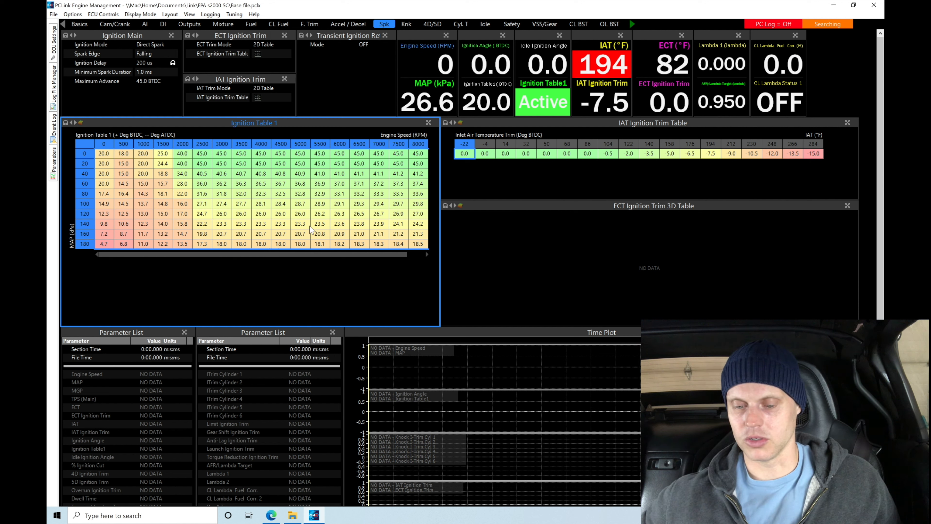
pyautogui.moveTo(361, 254); pyautogui.dragTo(426, 157)
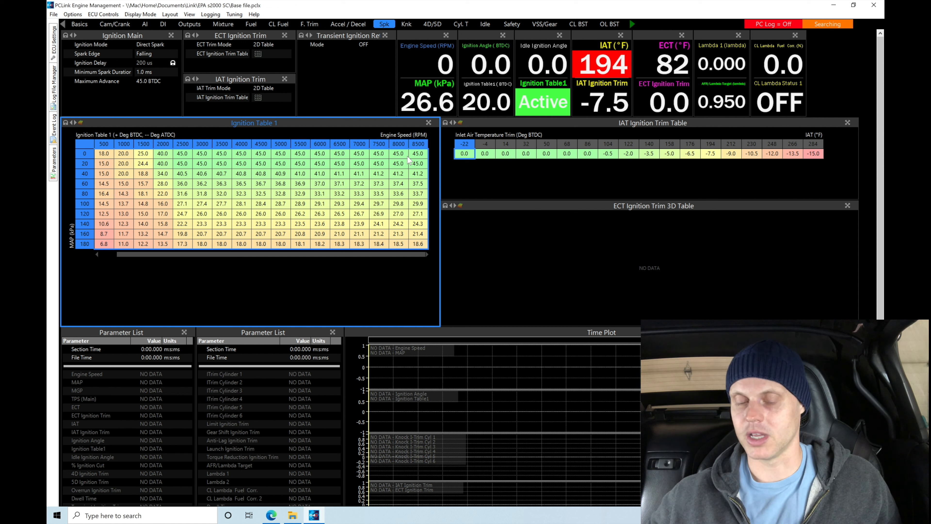
pyautogui.moveTo(265, 255); pyautogui.dragTo(246, 255)
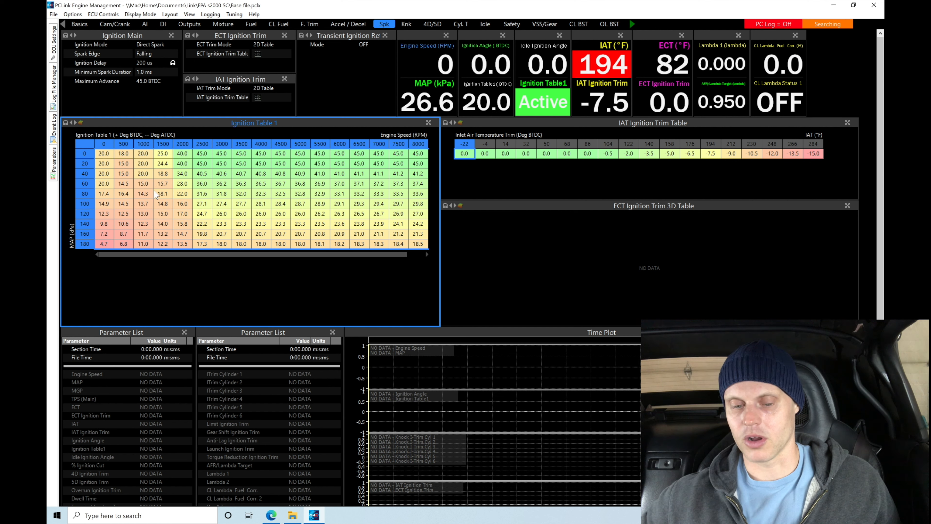
pyautogui.moveTo(103, 162); pyautogui.dragTo(154, 185)
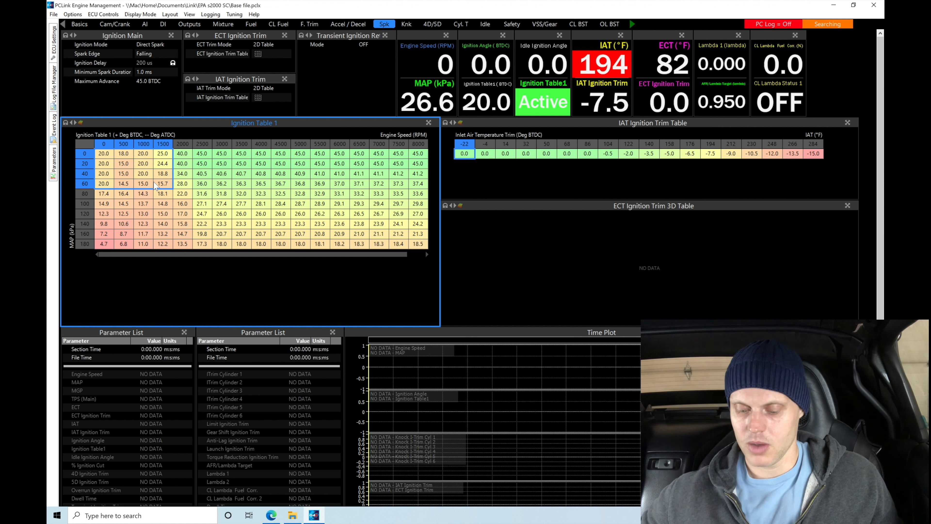
pyautogui.press('=')
pyautogui.write('15')
pyautogui.press('Return')
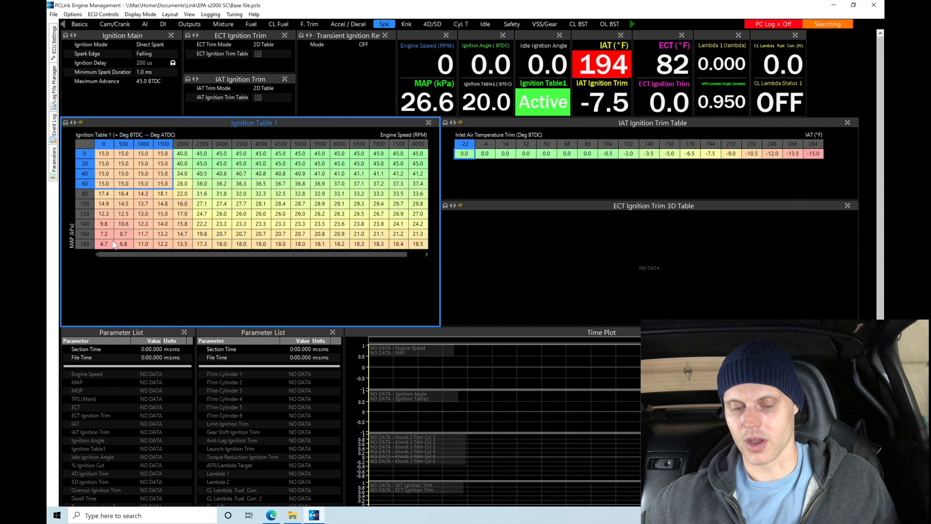
# Set the 180 kPa cells from 0 to 1500 RPM to 0 degrees and interpolate those columns vertically from 60 to 180 kPa.
pyautogui.moveTo(98, 244); pyautogui.dragTo(161, 252)
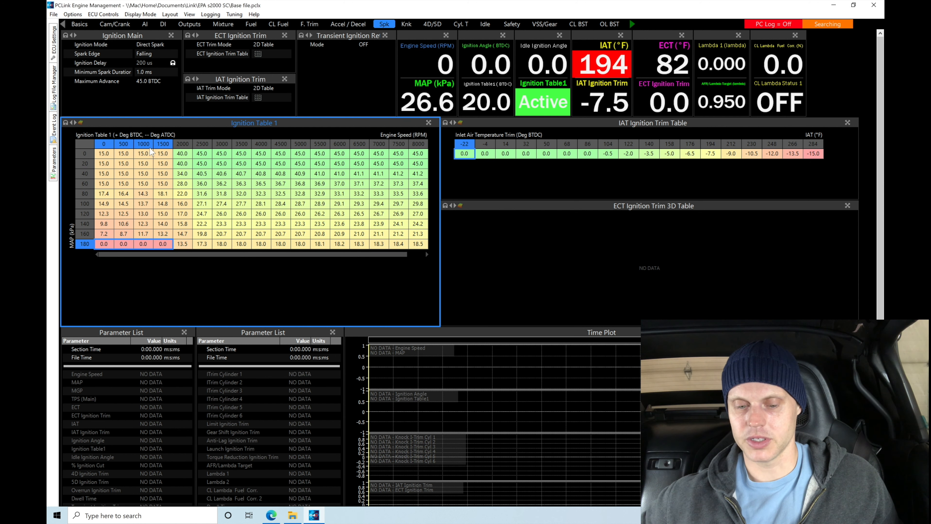
pyautogui.write('0')
pyautogui.press('Return')
pyautogui.moveTo(103, 183); pyautogui.dragTo(162, 244)
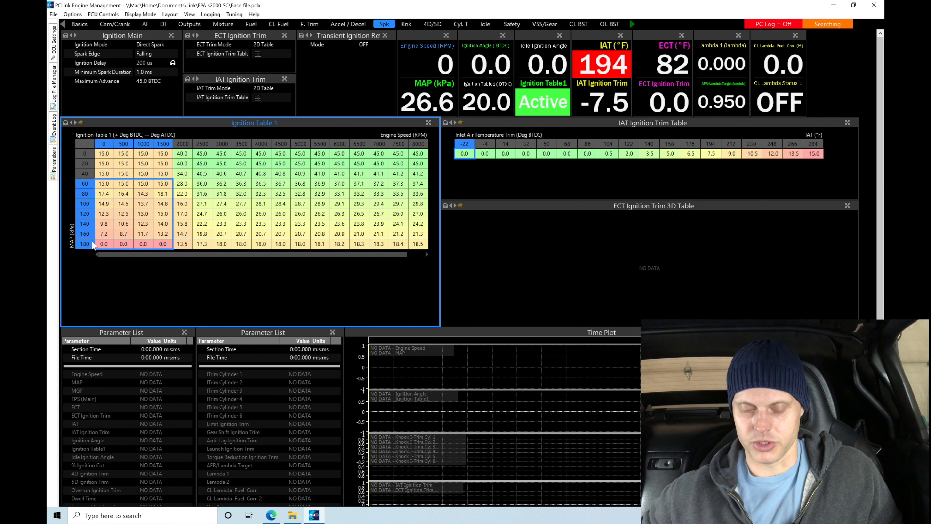
pyautogui.press('v')
pyautogui.click(124, 234)
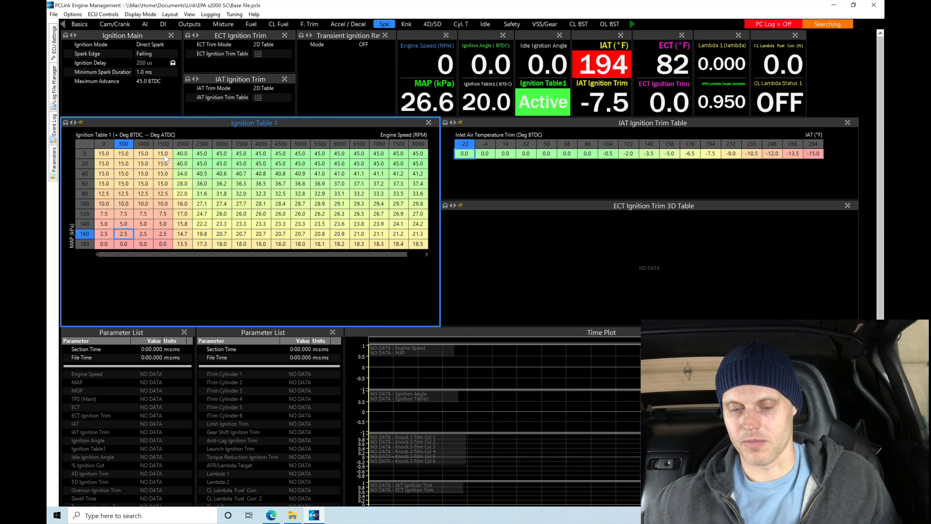
pyautogui.moveTo(104, 204)
pyautogui.mouseDown()
pyautogui.moveTo(106, 148)
pyautogui.moveTo(111, 203)
pyautogui.mouseUp()
pyautogui.moveTo(181, 200); pyautogui.dragTo(418, 154)
pyautogui.click(409, 253)
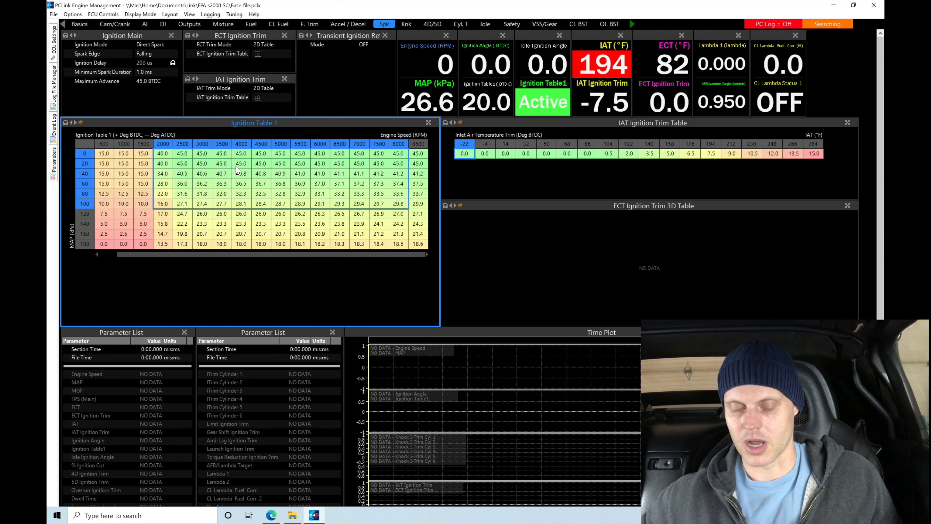
pyautogui.click(221, 173)
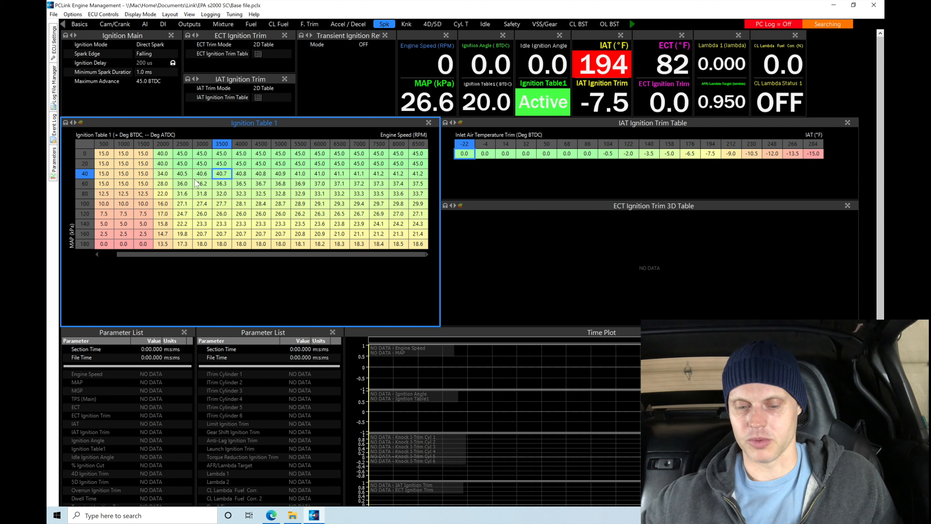
# Copy the 1500 RPM column's values into the 8500 RPM column and interpolate all rows horizontally between 1500 and 8500 RPM.
pyautogui.moveTo(142, 154); pyautogui.dragTo(145, 248)
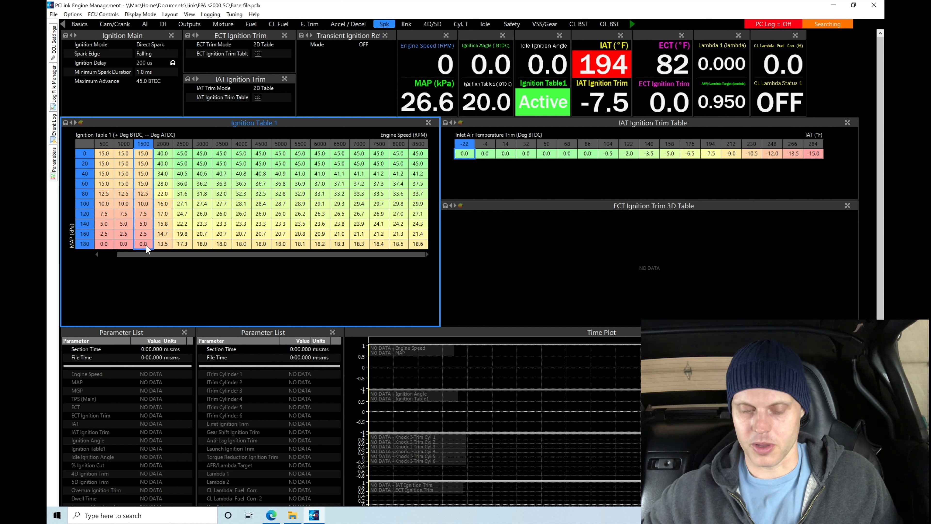
pyautogui.moveTo(418, 154); pyautogui.dragTo(419, 249)
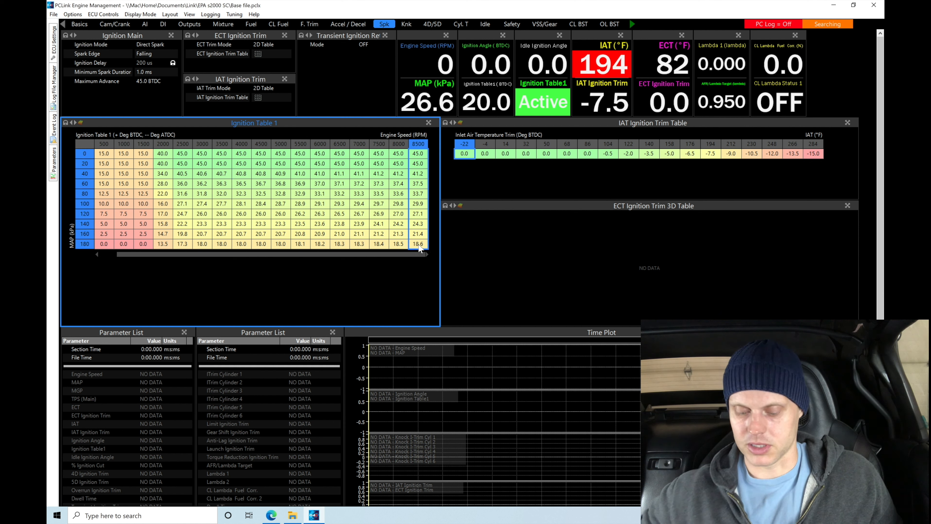
pyautogui.write('15.0 15.0 15.0 15.0 12.5 10.0 7.5 5.0 2.5 0.0')
pyautogui.moveTo(144, 153); pyautogui.dragTo(428, 261)
pyautogui.press('h')
pyautogui.click(380, 213)
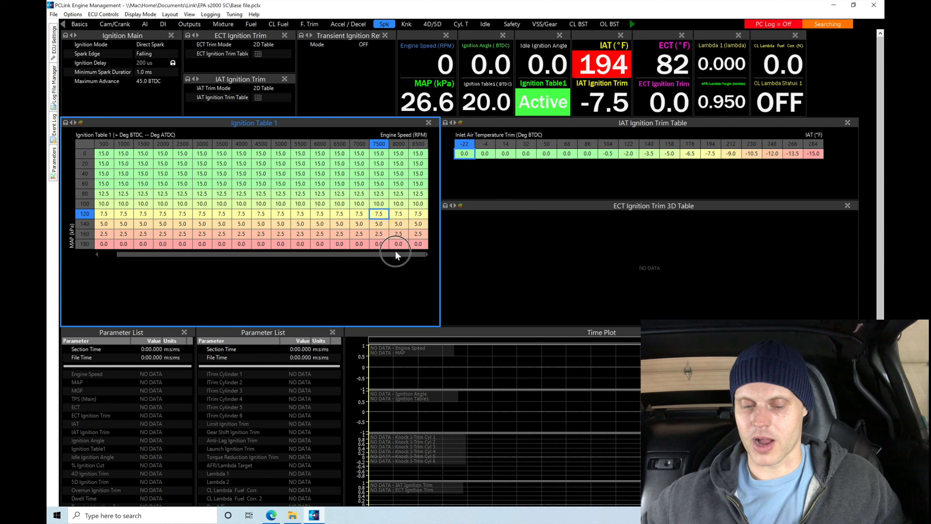
# Set the IAT Ignition Trim Table cells from 212 to 284 °F to -6 degrees.
pyautogui.moveTo(396, 253); pyautogui.dragTo(376, 254)
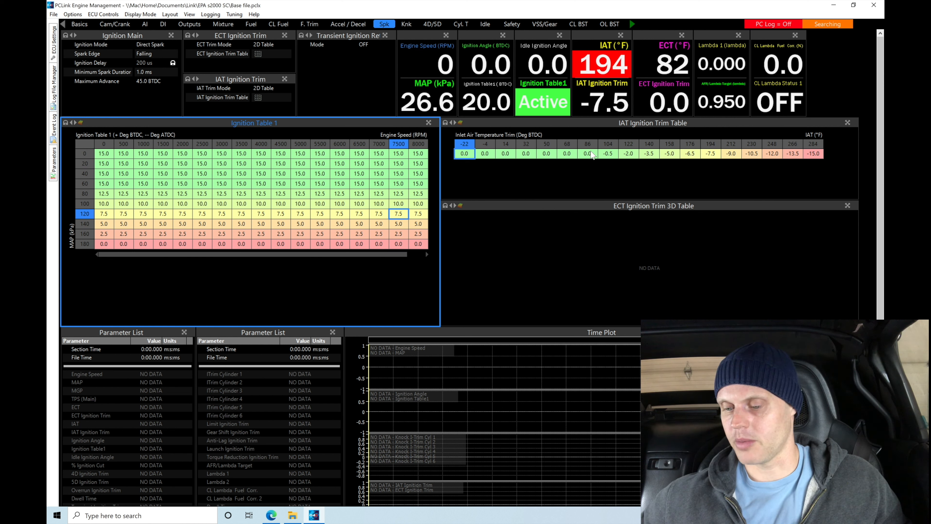
pyautogui.moveTo(473, 153); pyautogui.dragTo(588, 157)
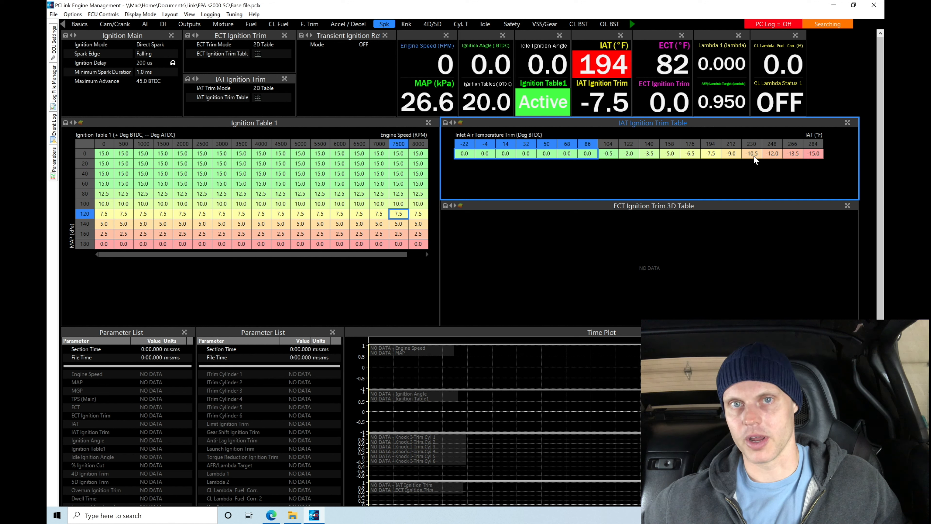
pyautogui.moveTo(815, 156); pyautogui.dragTo(731, 158)
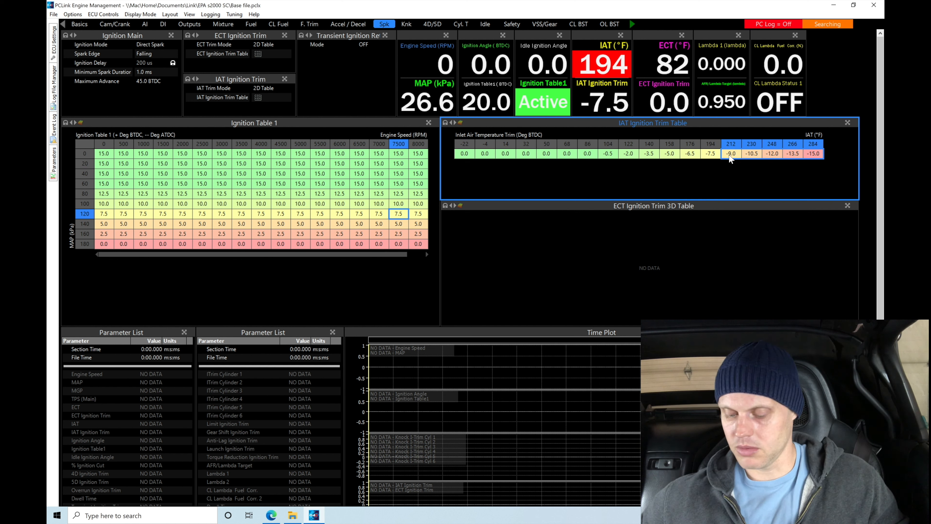
pyautogui.press('=')
pyautogui.write('-6')
pyautogui.press('Return')
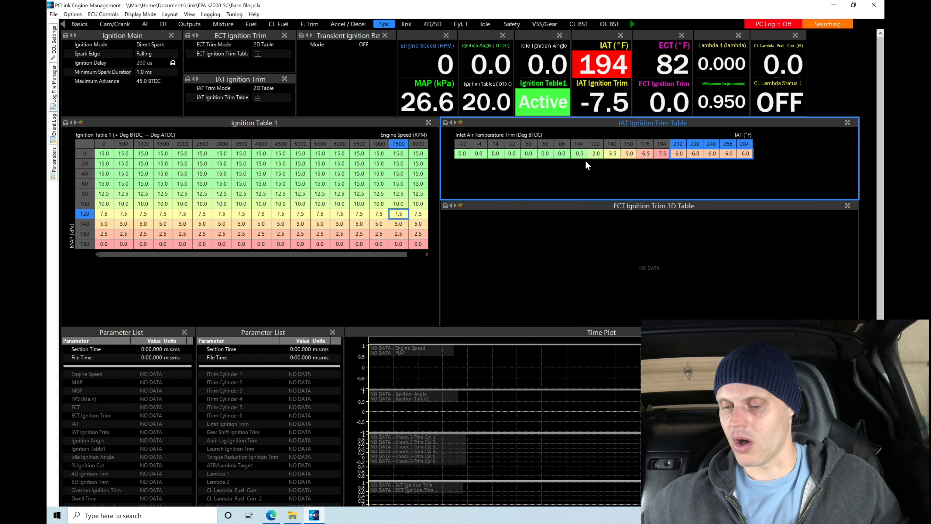
# Set the 104 °F IAT ignition trim to 0 degrees and interpolate the trims horizontally from 104 to 212 °F.
pyautogui.click(579, 154)
pyautogui.press('=')
pyautogui.write('0')
pyautogui.press('Return')
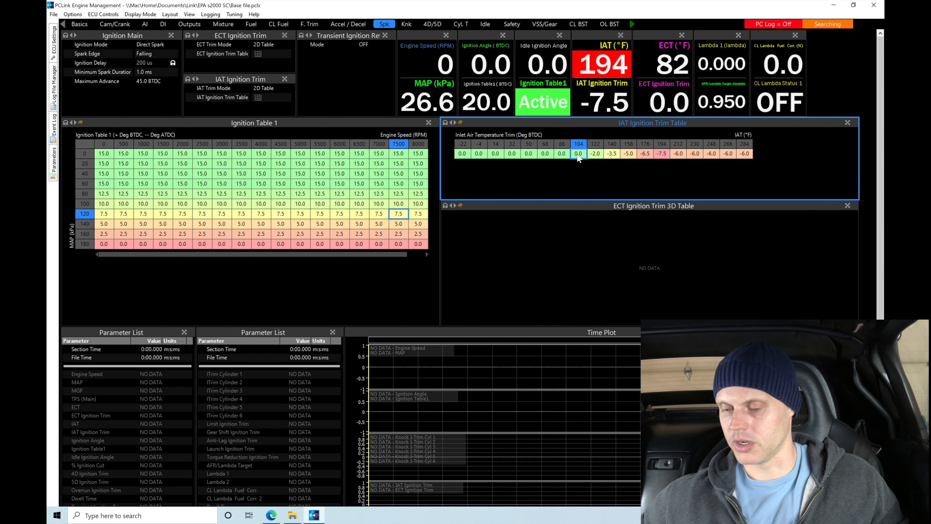
pyautogui.moveTo(579, 157); pyautogui.dragTo(680, 158)
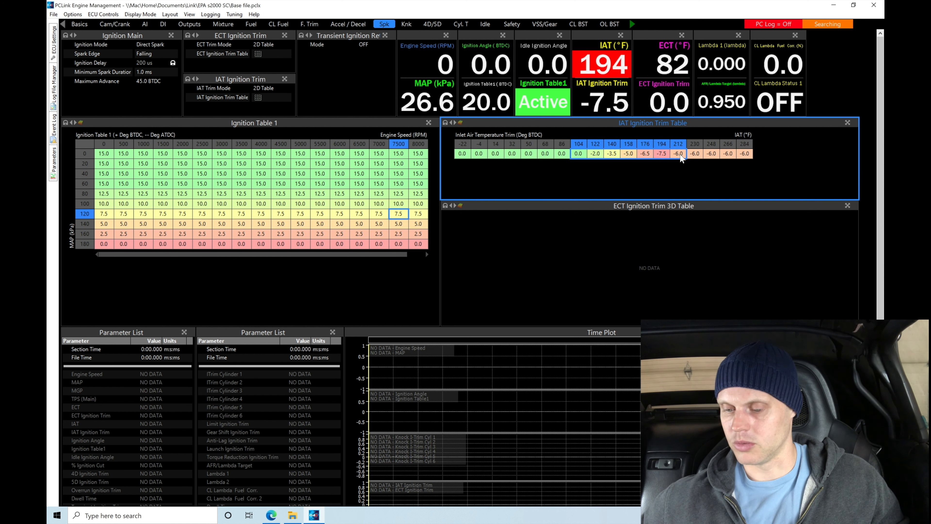
pyautogui.press('h')
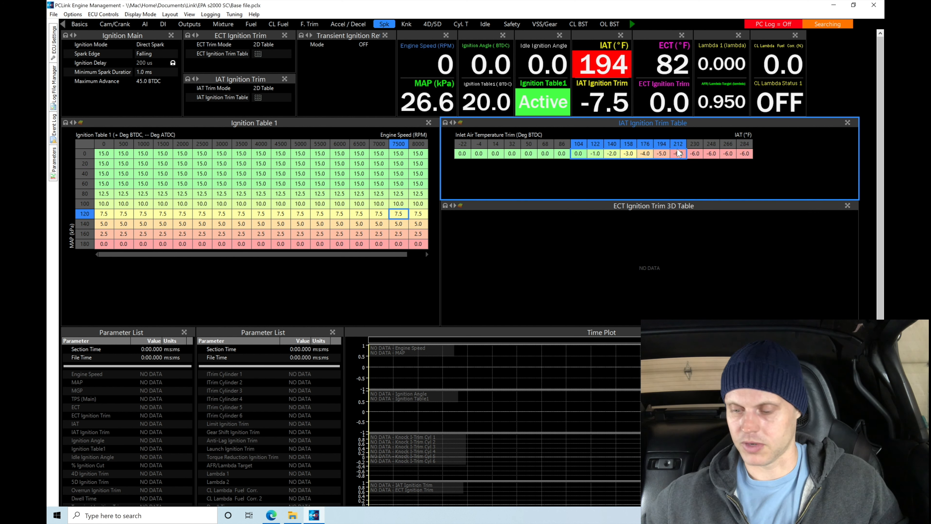
pyautogui.click(622, 157)
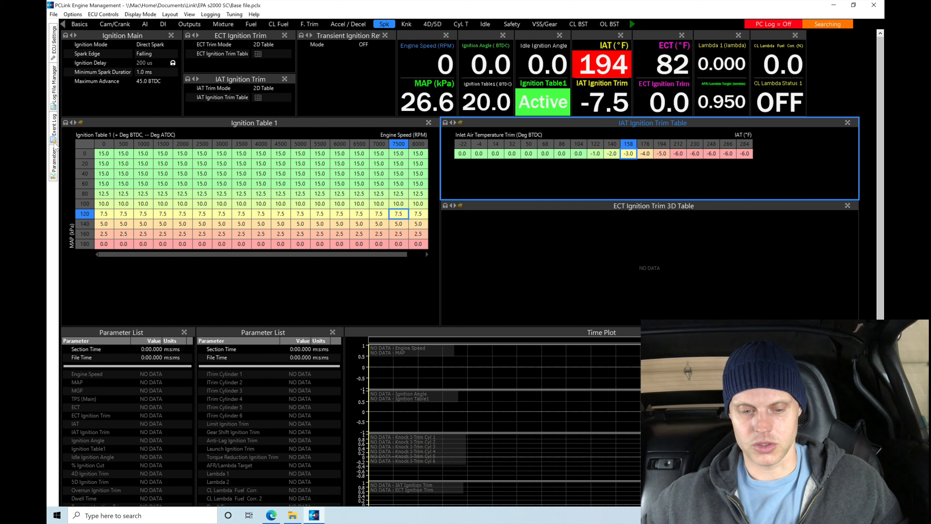
pyautogui.click(54, 161)
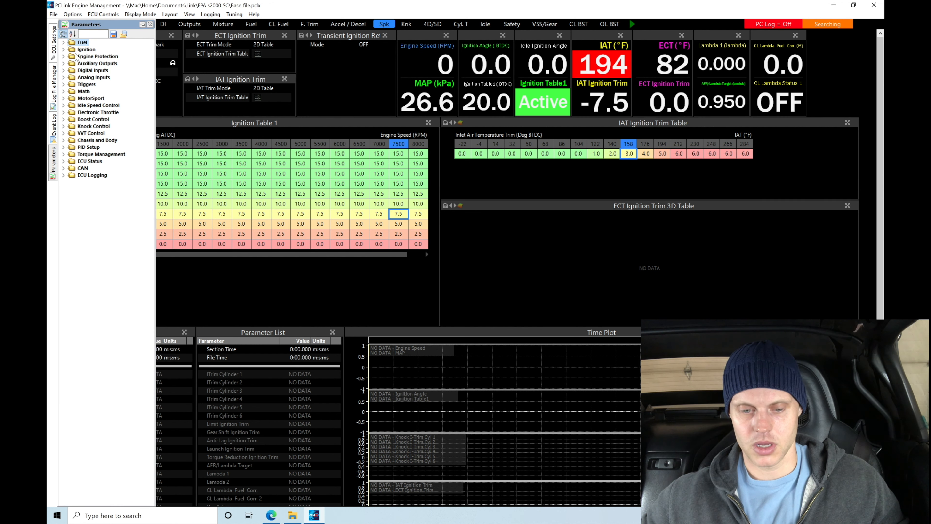
pyautogui.click(64, 50)
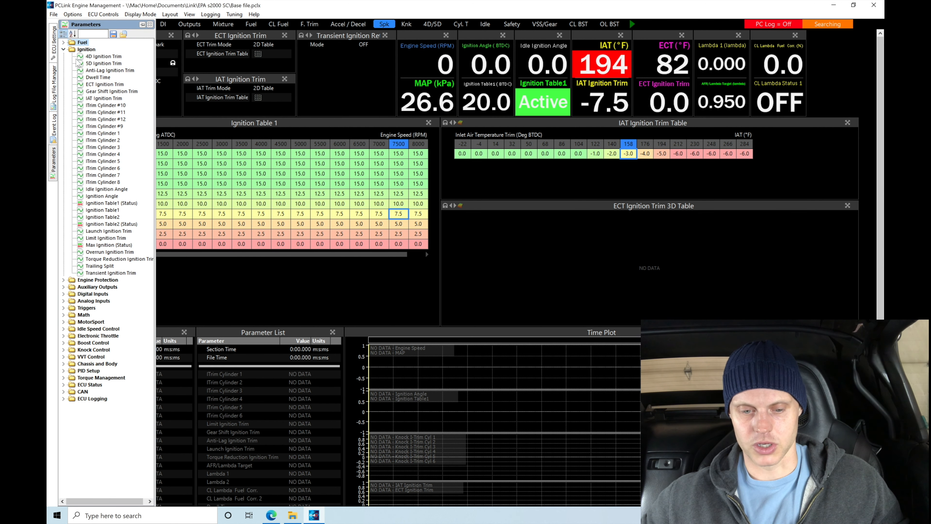
pyautogui.click(63, 49)
# Browse the ECU settings to the ECT Ignition Trim entries within the ignition corrections.
pyautogui.click(55, 55)
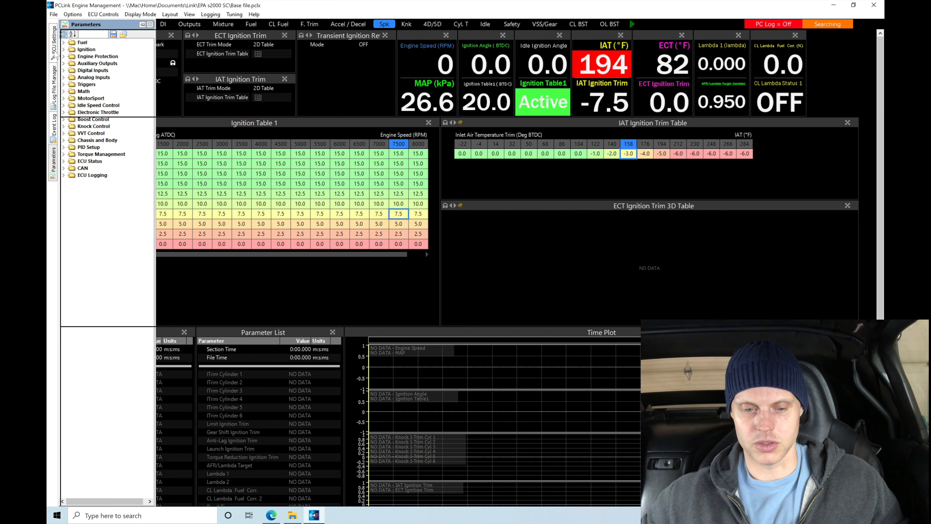
pyautogui.click(64, 56)
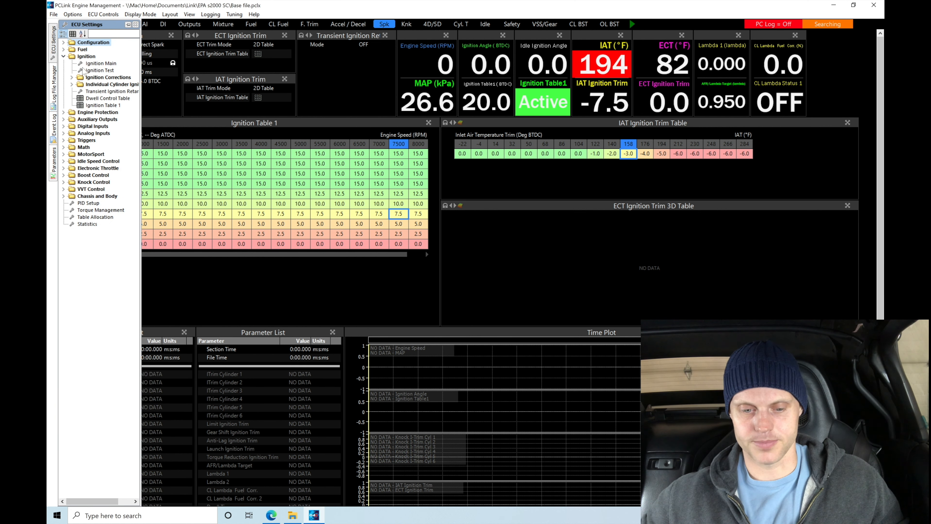
pyautogui.click(72, 77)
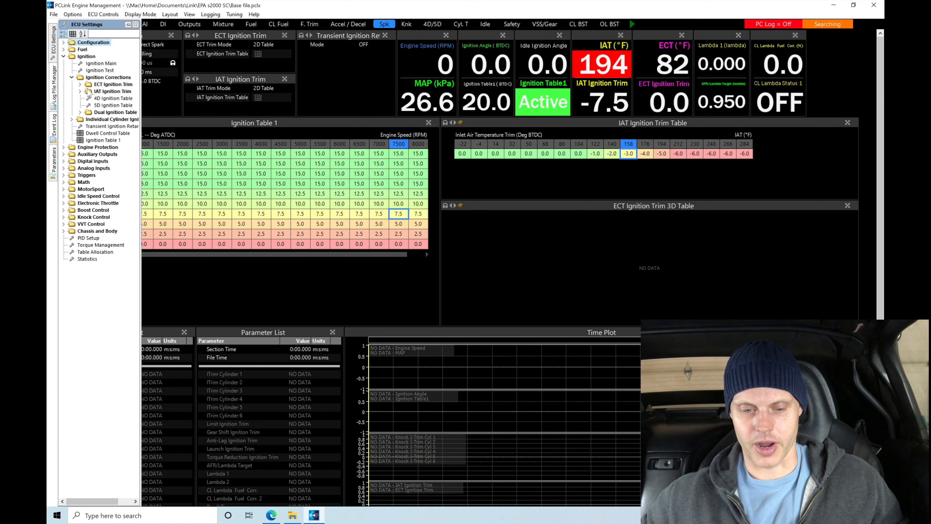
pyautogui.click(80, 84)
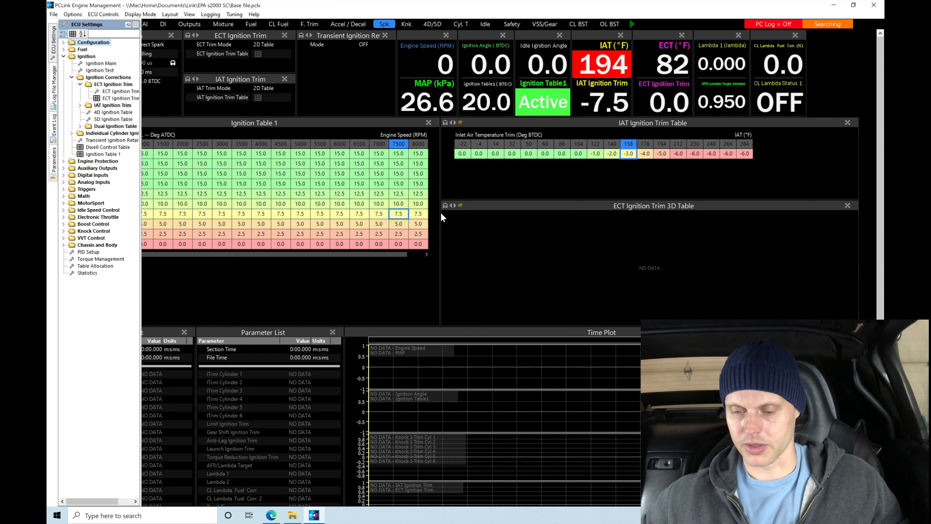
pyautogui.click(443, 206)
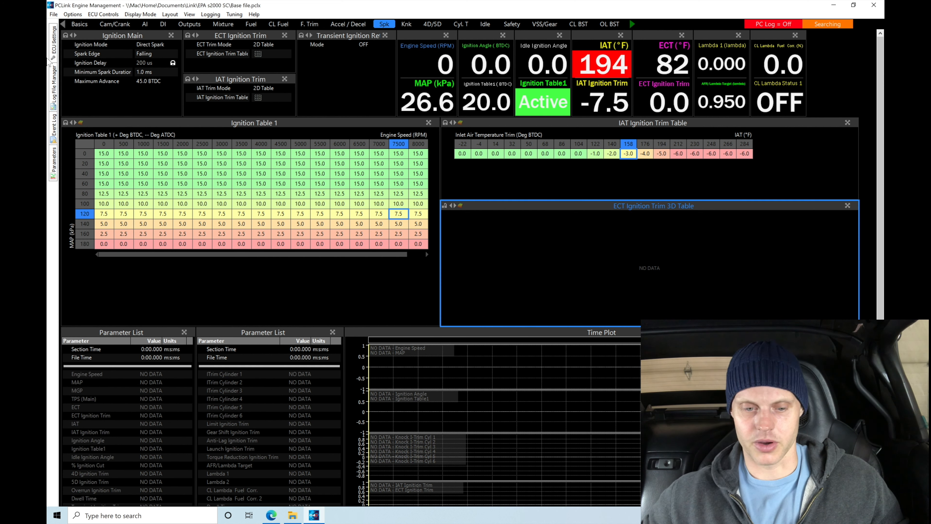
# Set the ECT Trim Mode to 3D Table.
pyautogui.click(56, 42)
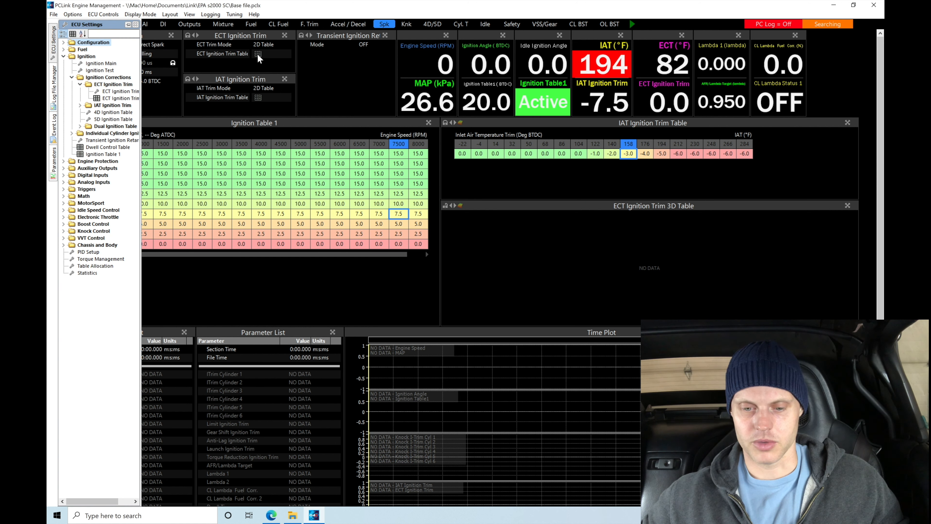
pyautogui.doubleClick(263, 44)
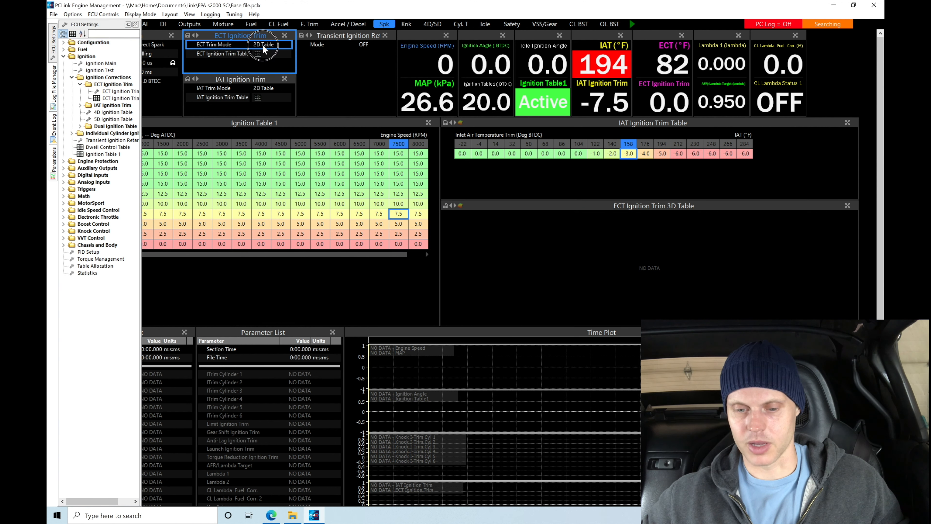
pyautogui.click(432, 225)
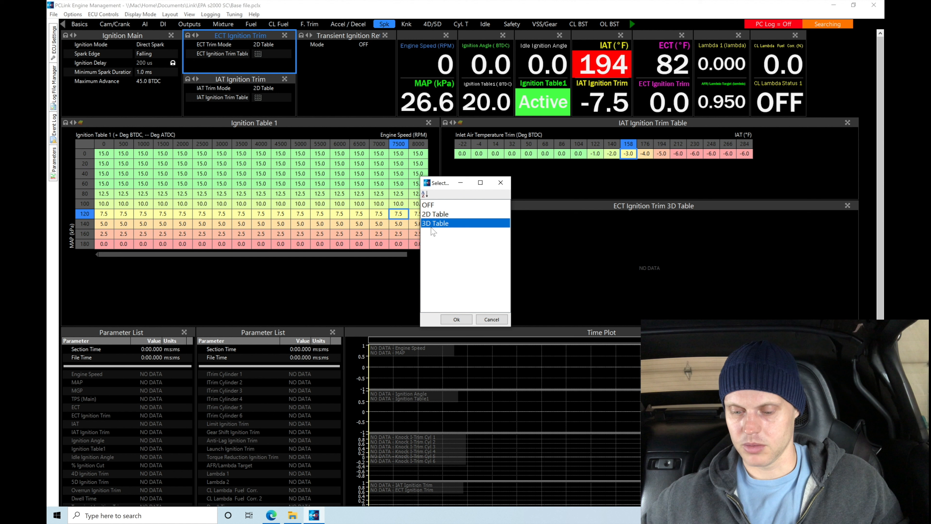
pyautogui.click(456, 319)
pyautogui.click(450, 271)
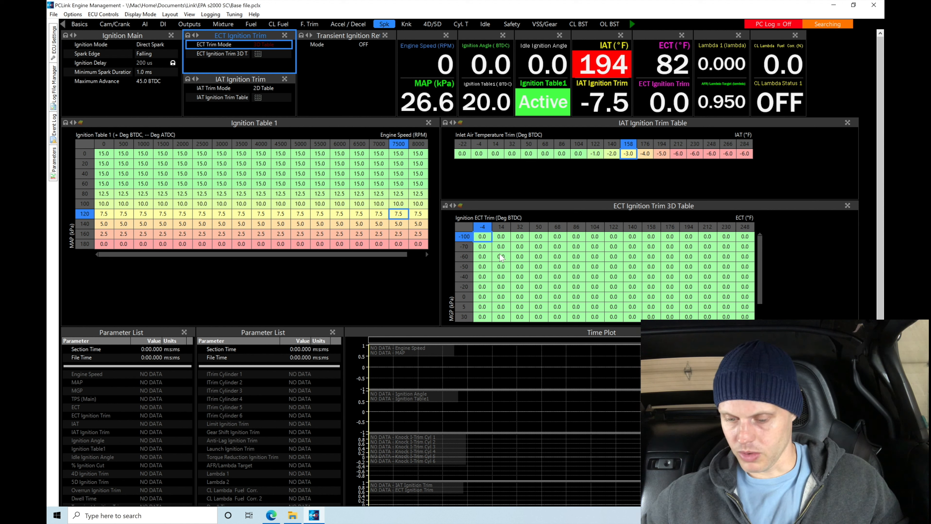
# Select the entire ECT Ignition Trim 3D Table.
pyautogui.doubleClick(471, 229)
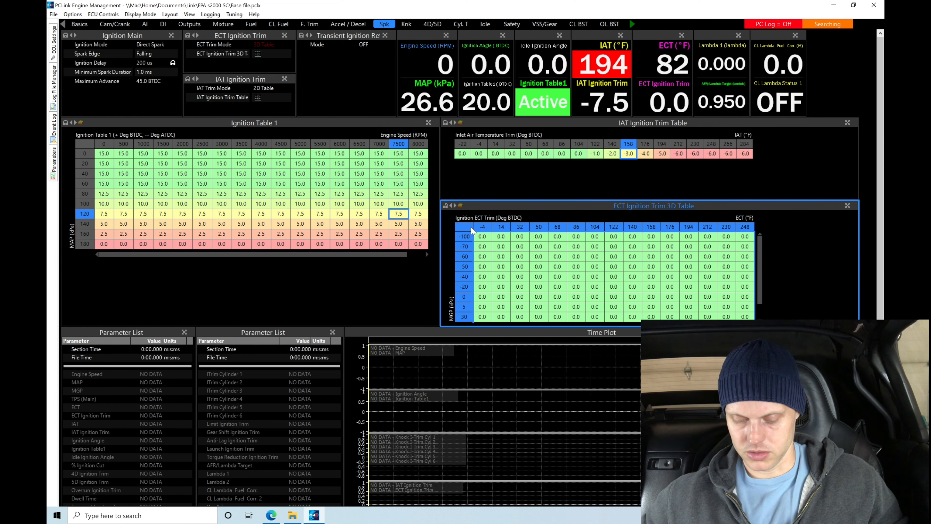